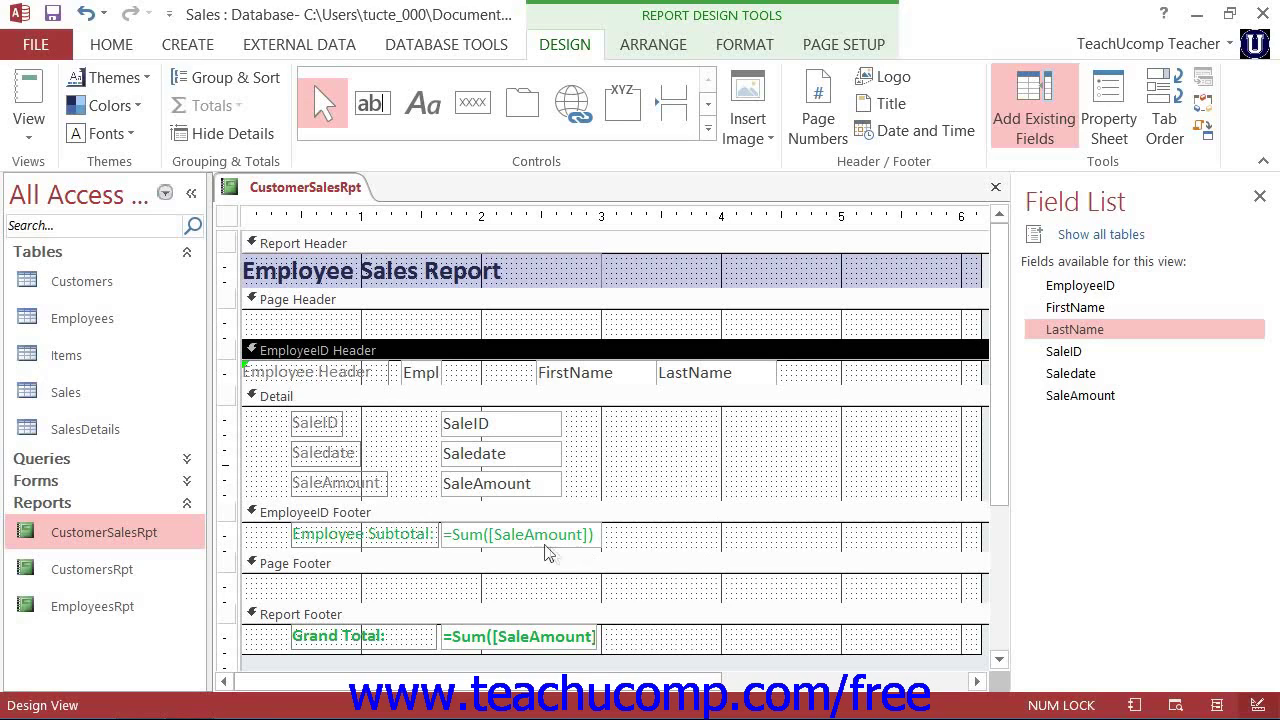
# Step: Draw a text box about 1.6 inches wide in the EmployeeID Header, directly after the LastName text box
pyautogui.click(545, 535)
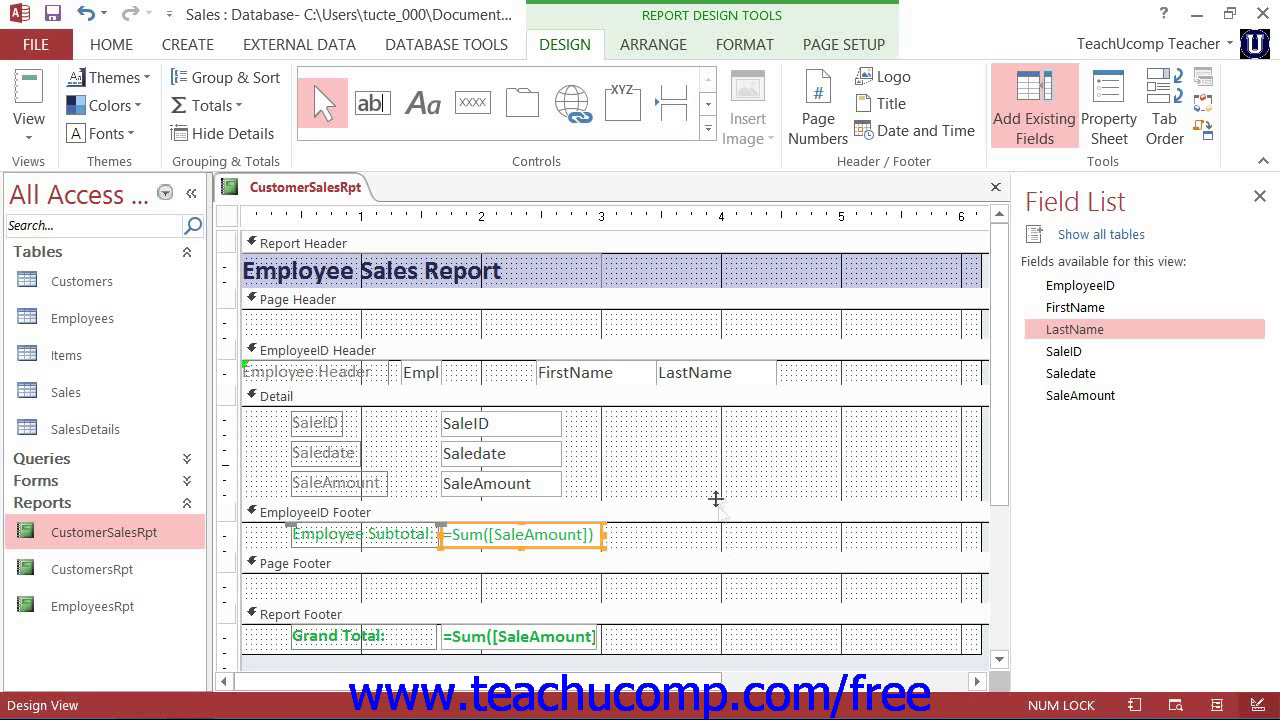
pyautogui.click(382, 116)
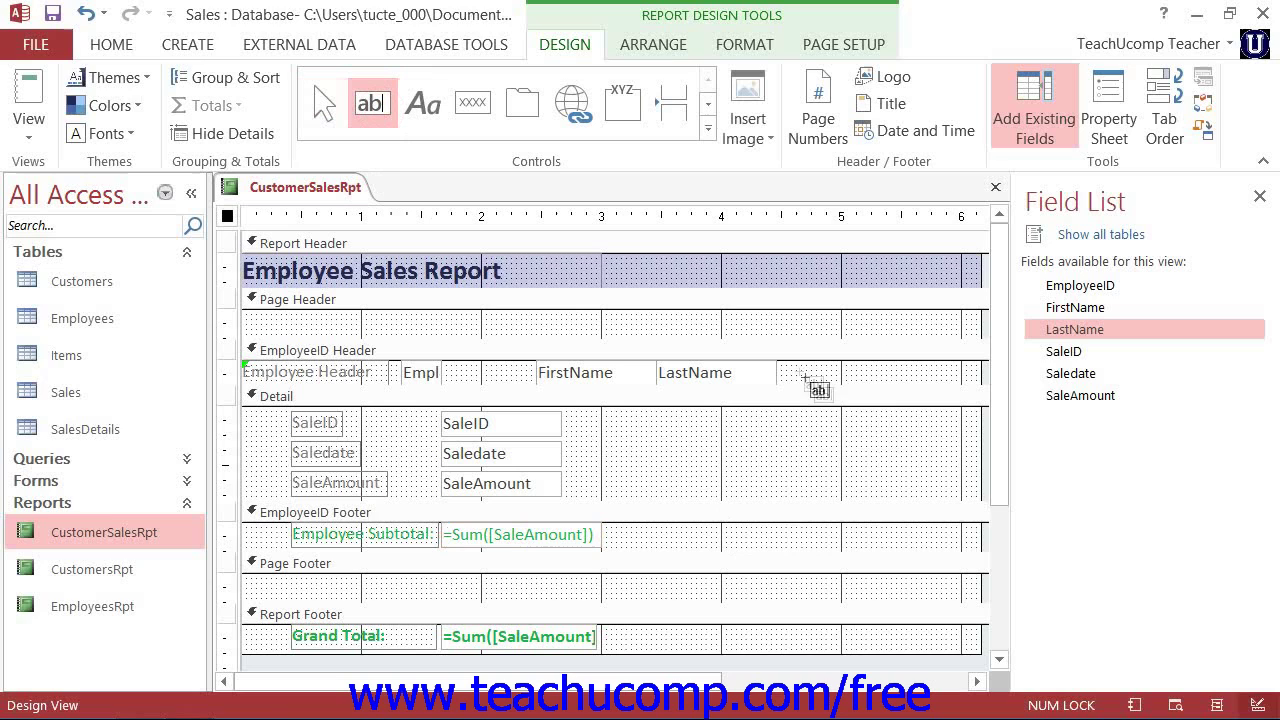
pyautogui.moveTo(776, 362); pyautogui.dragTo(977, 380)
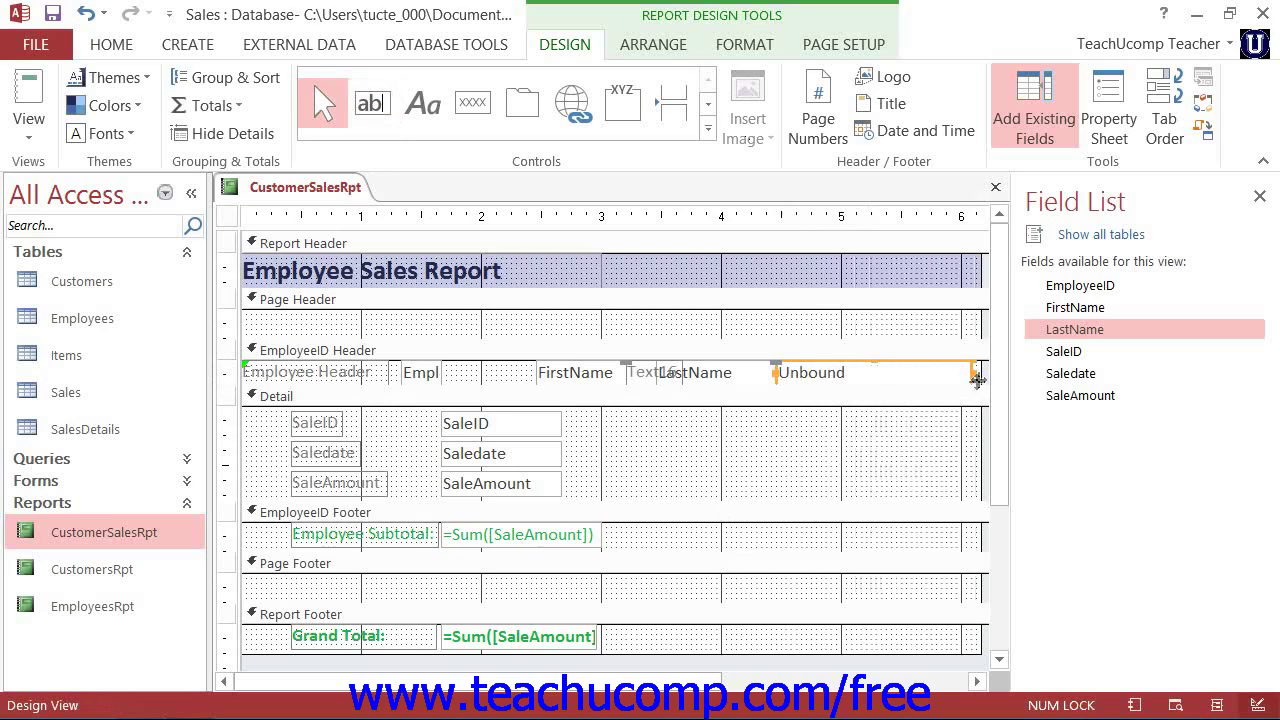
# Step: Build the expression =[FirstName]&" "&[LastName] as the new text box's Control Source in the Expression Builder
pyautogui.click(1110, 140)
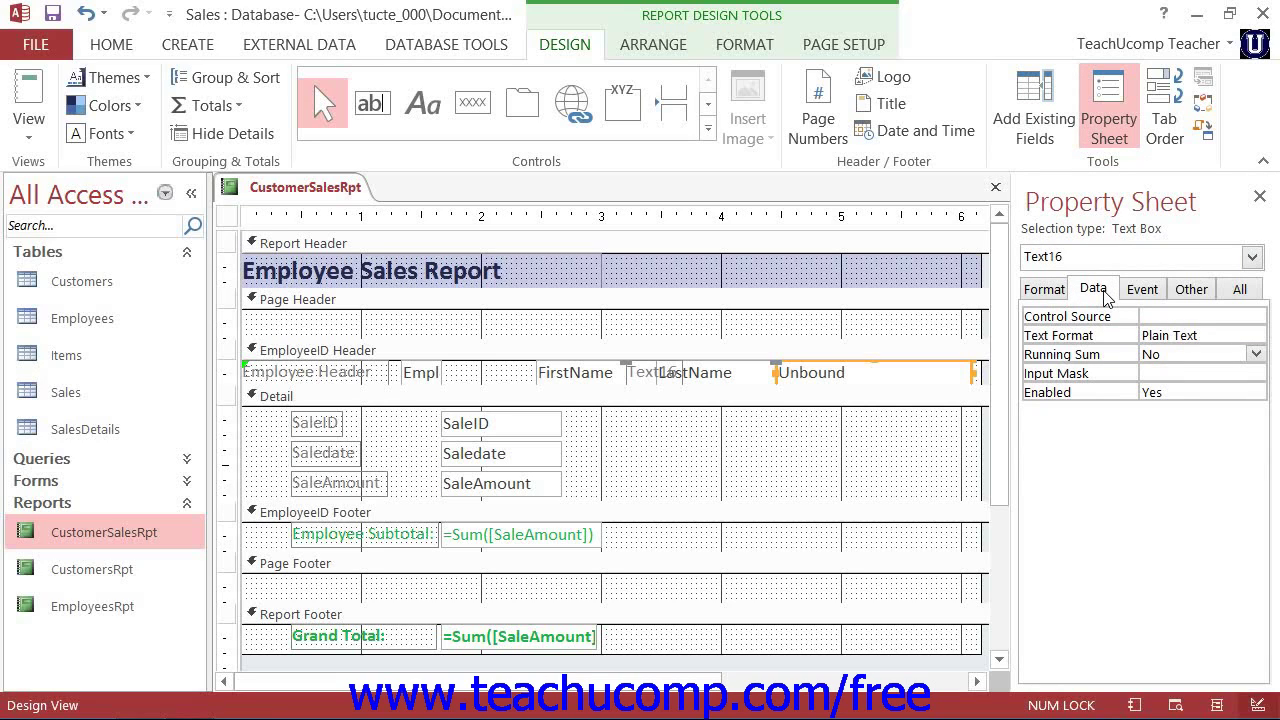
pyautogui.click(1104, 292)
pyautogui.click(1153, 316)
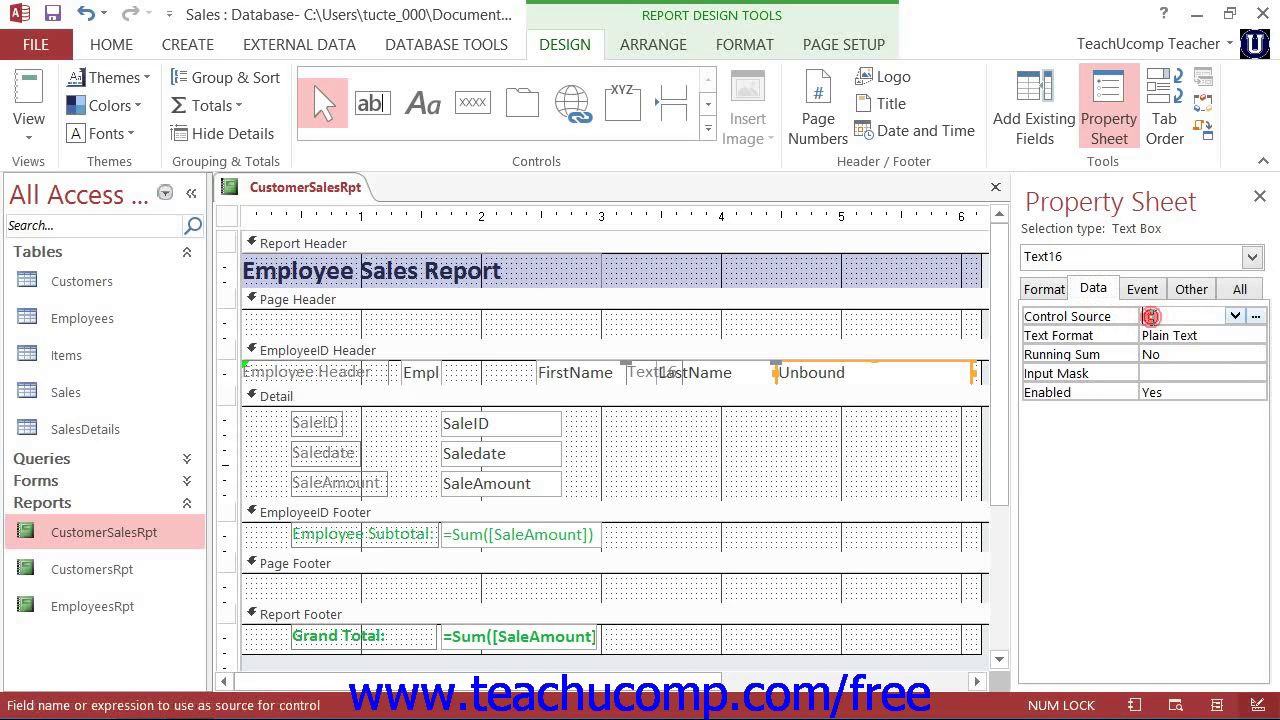
pyautogui.click(1256, 317)
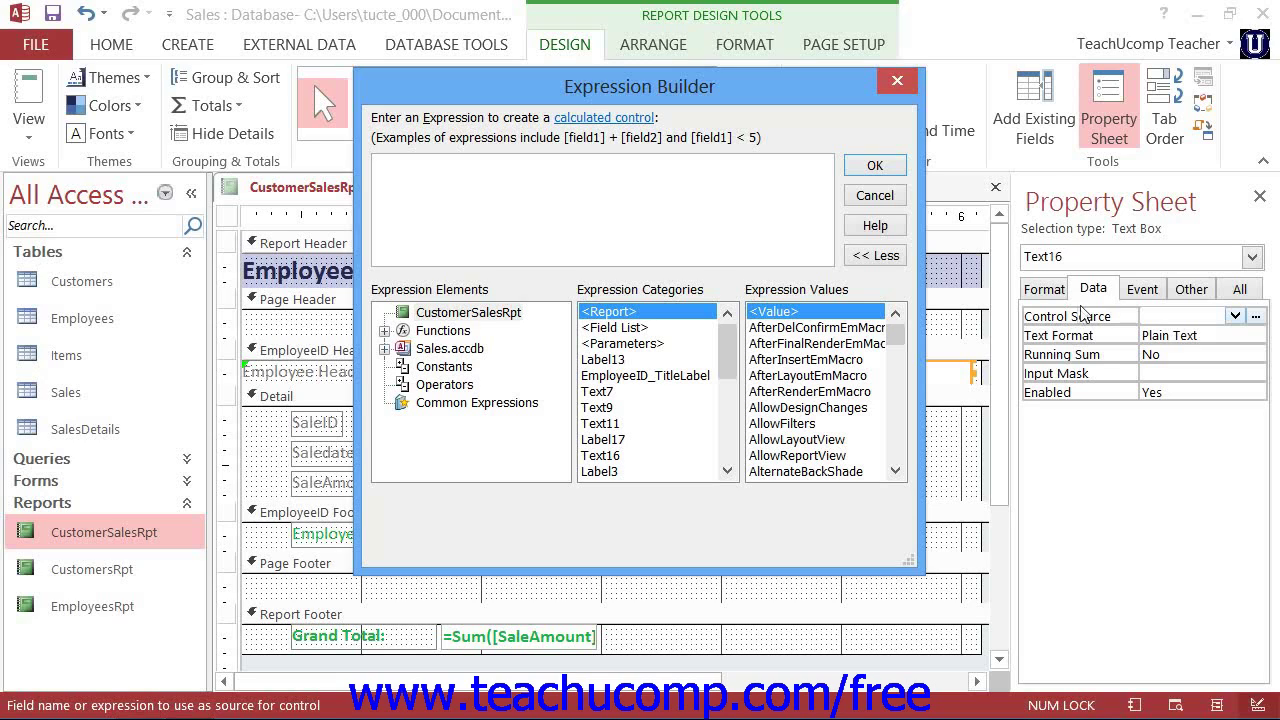
pyautogui.click(452, 170)
pyautogui.write('=[First')
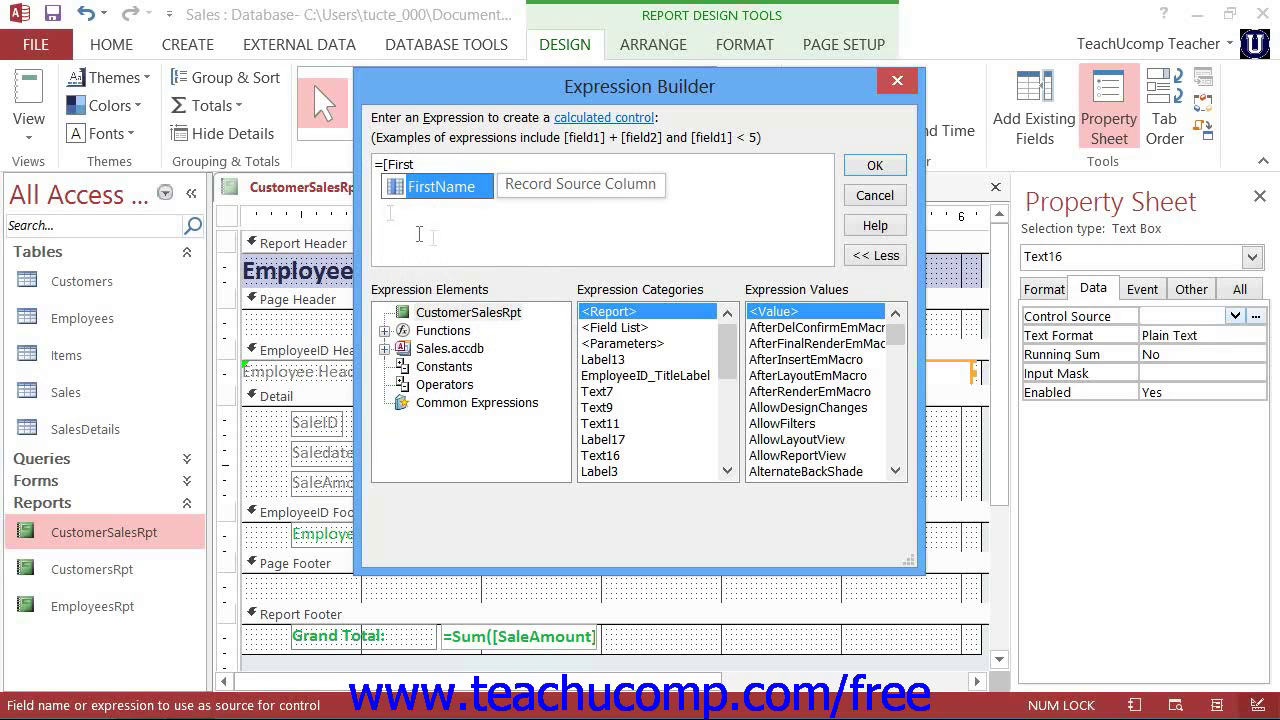
pyautogui.doubleClick(440, 187)
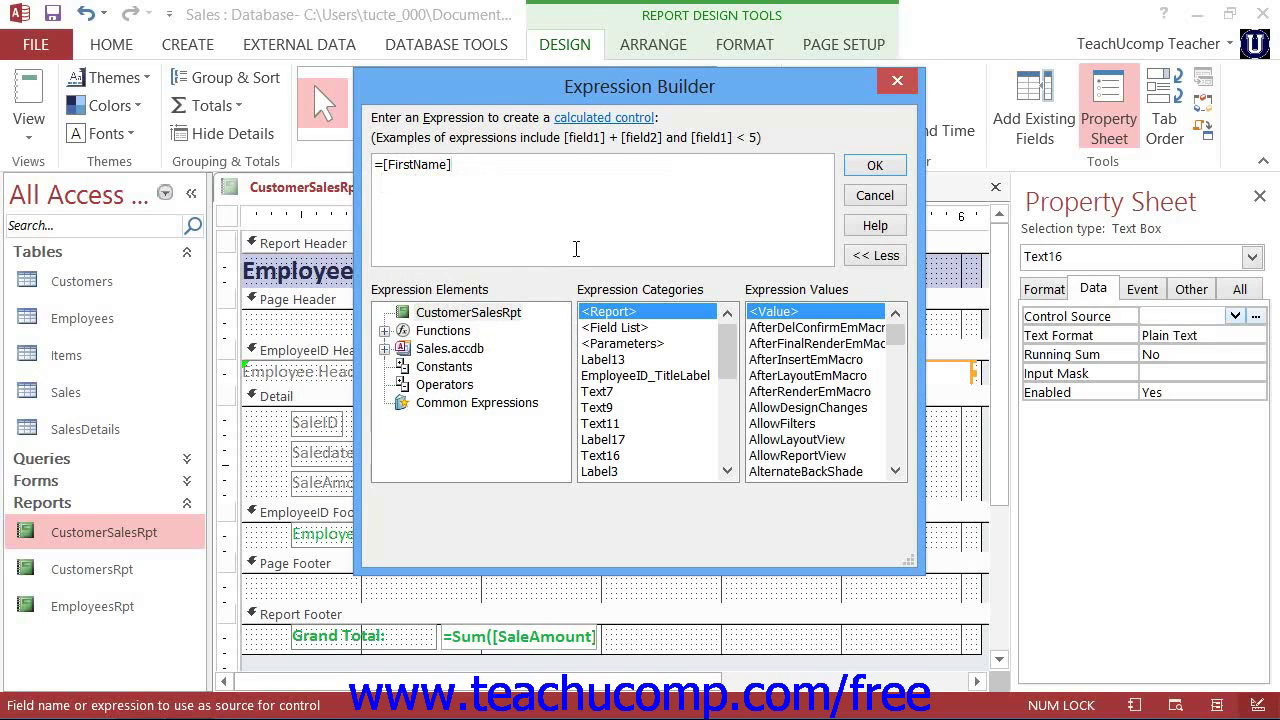
pyautogui.write('&" "&[L')
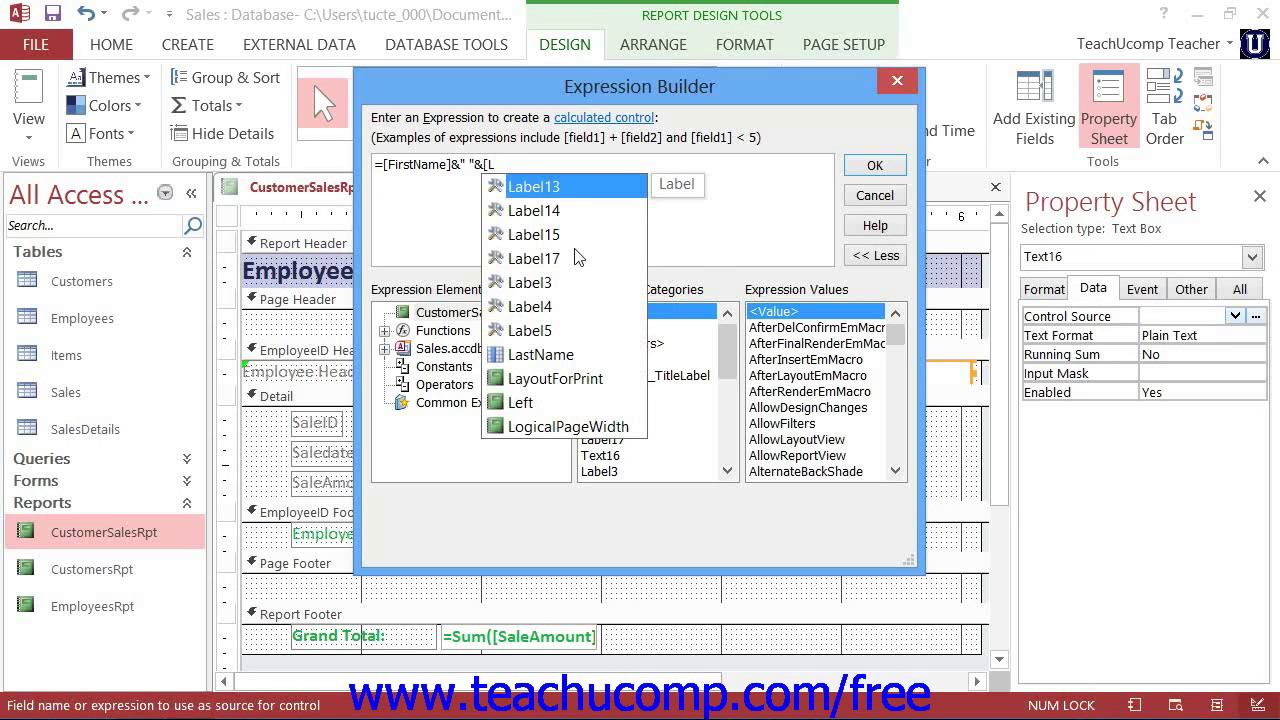
pyautogui.doubleClick(551, 354)
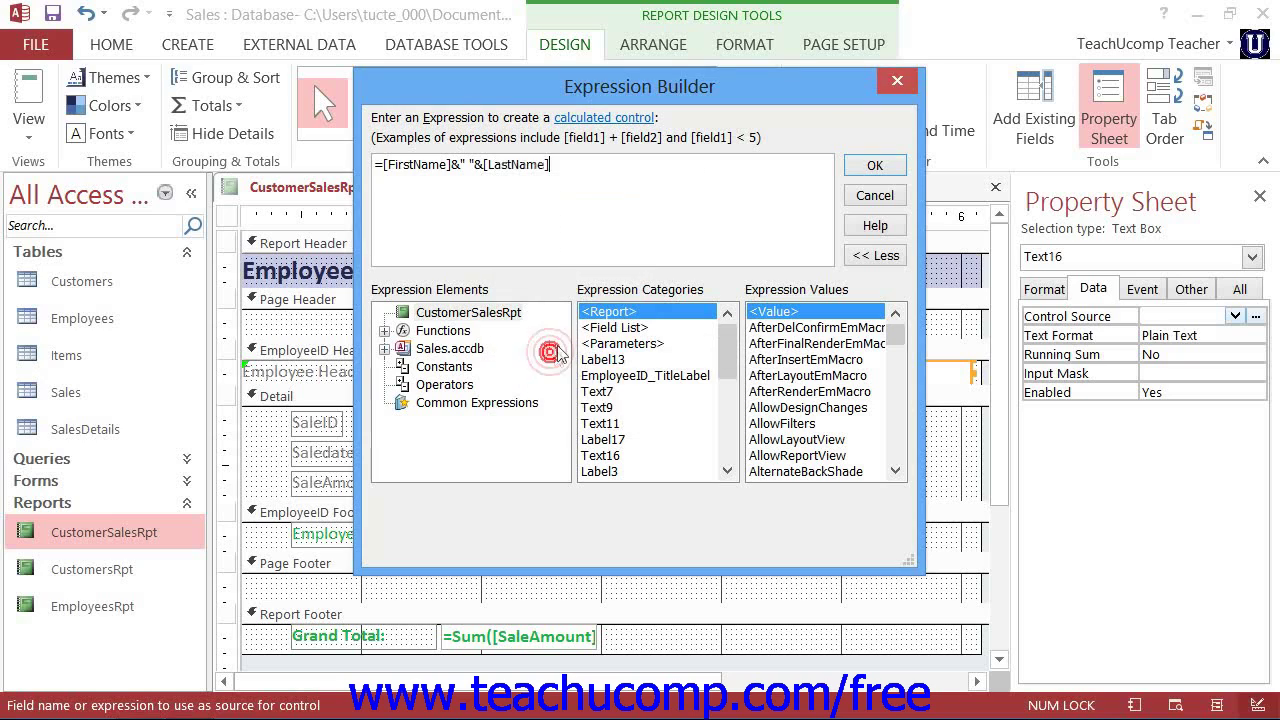
pyautogui.click(875, 168)
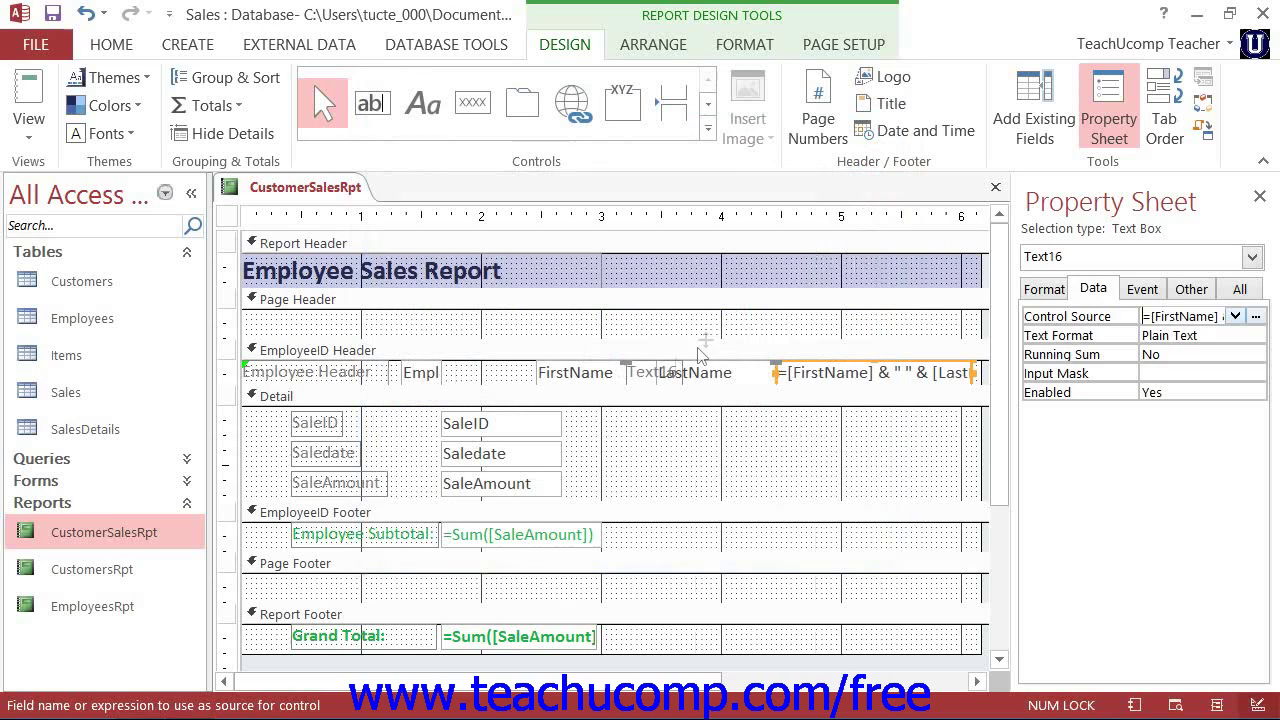
# Step: Delete the separate FirstName and LastName text boxes and the new text box's label from the EmployeeID Header
pyautogui.click(622, 376)
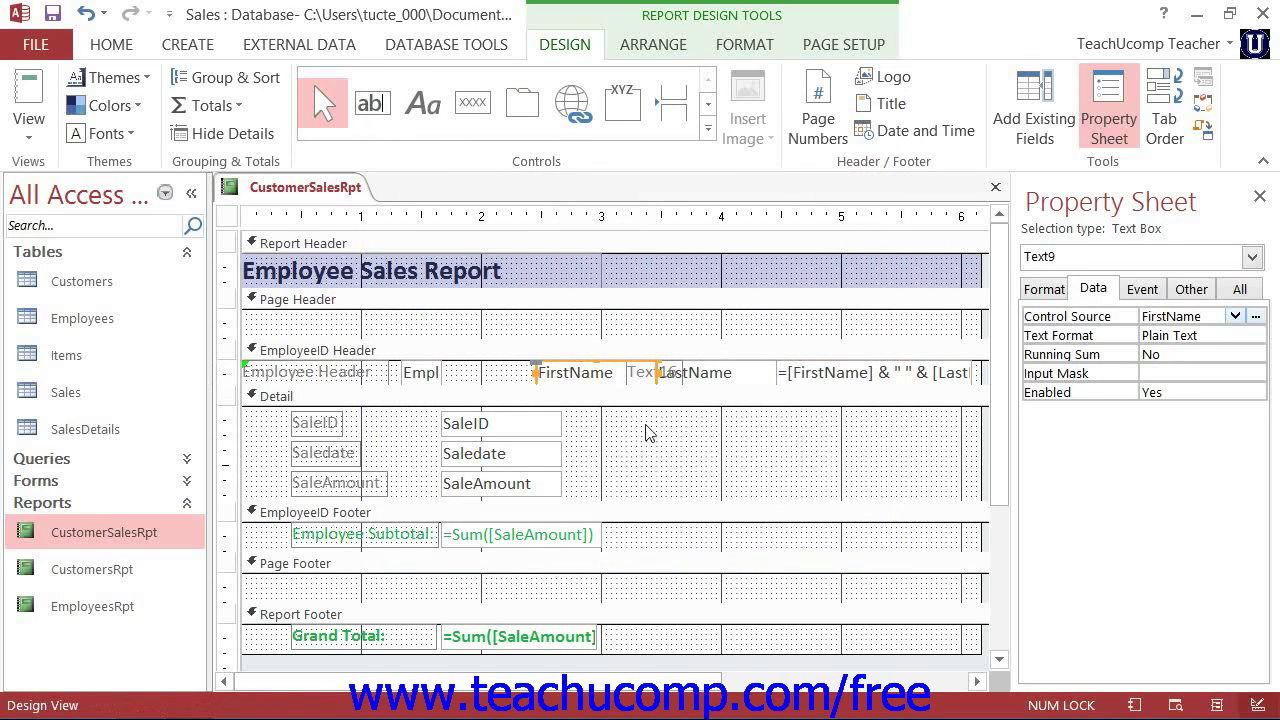
pyautogui.press('Delete')
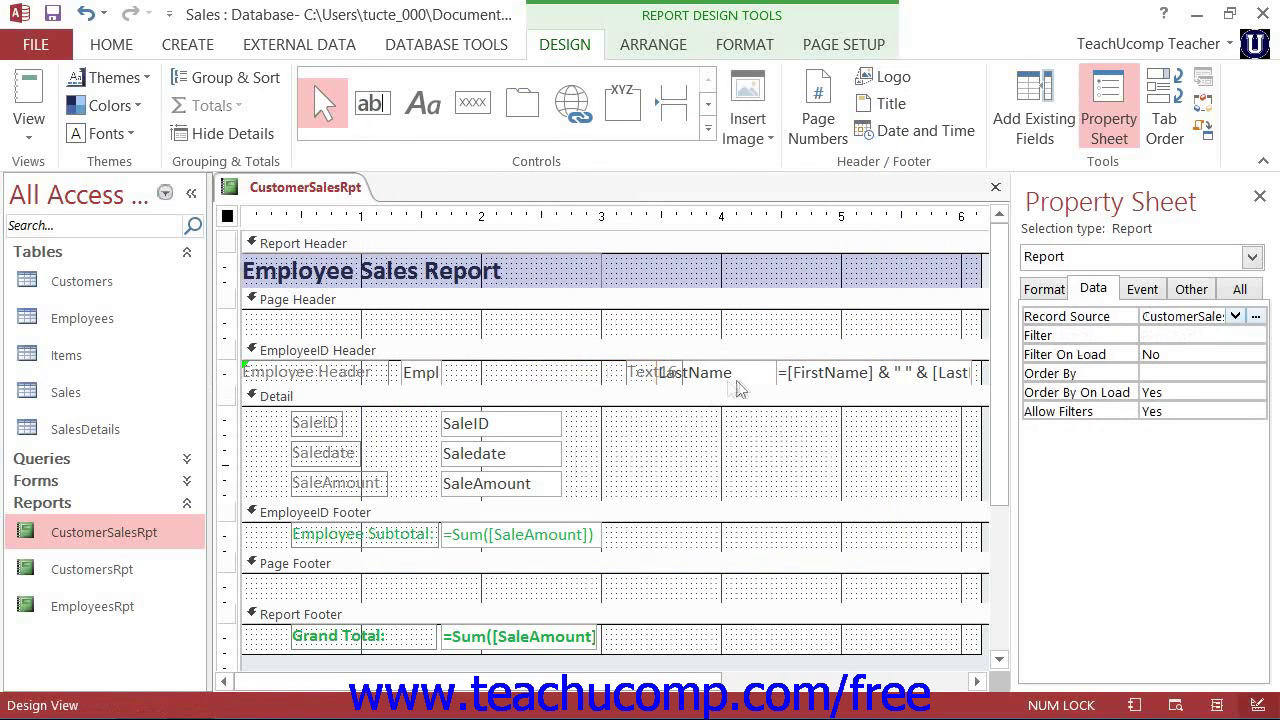
pyautogui.click(740, 378)
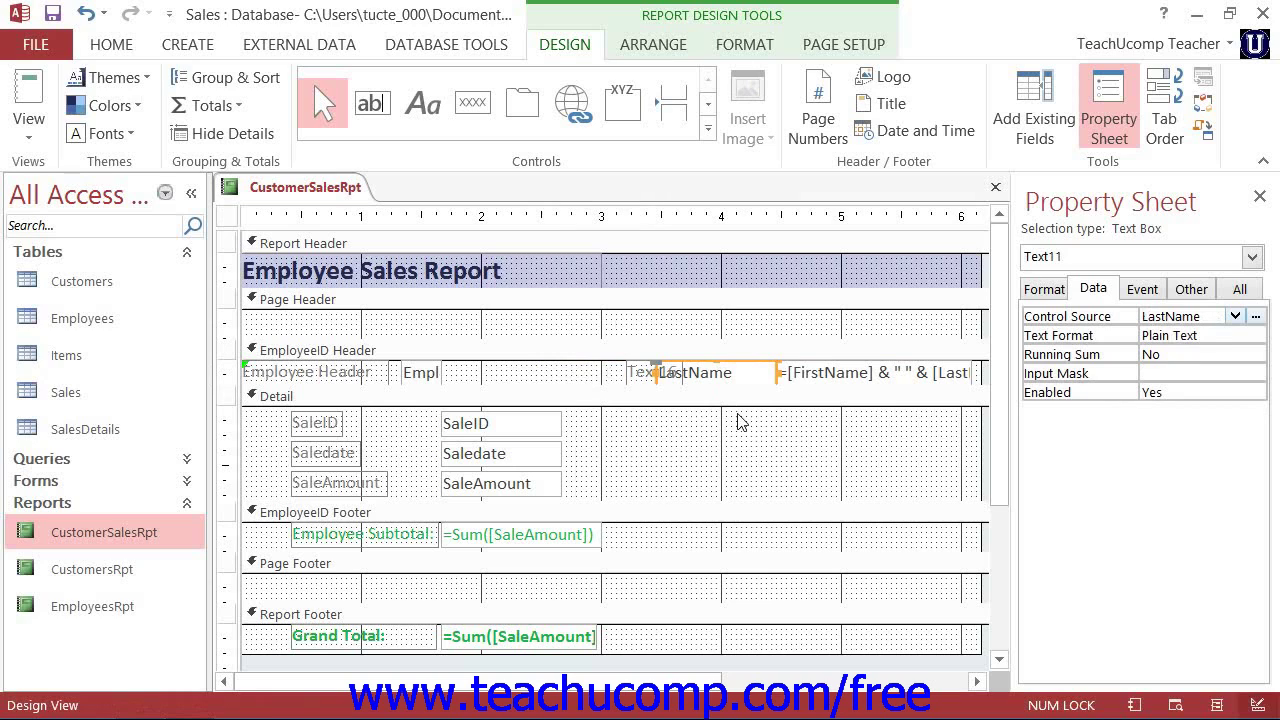
pyautogui.press('Delete')
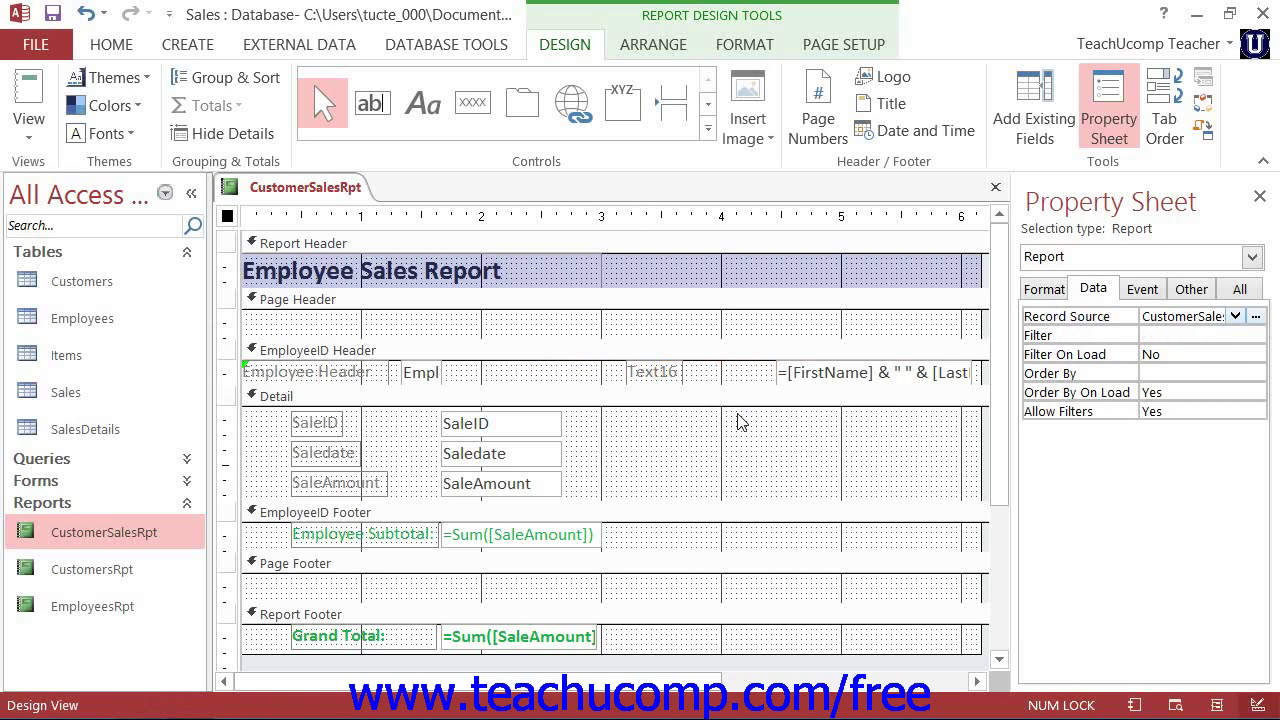
pyautogui.click(678, 378)
pyautogui.press('Delete')
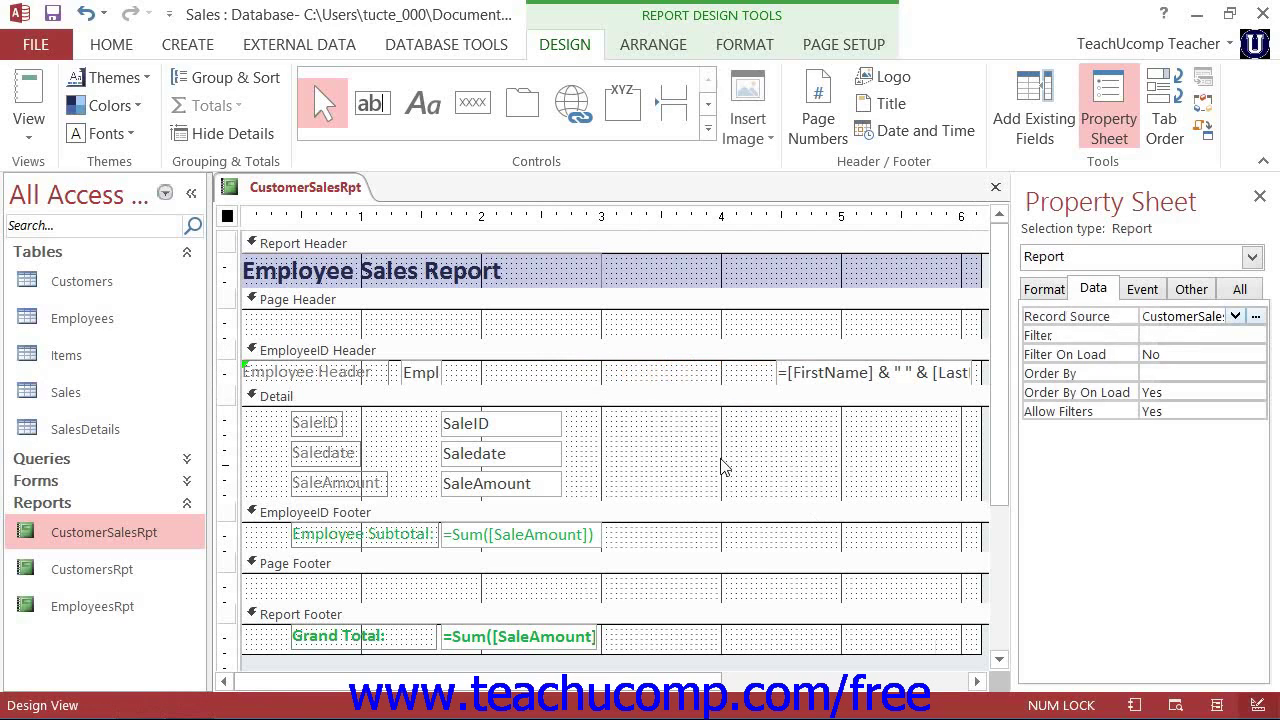
# Step: Widen the full-name text box so that its left edge meets the EmployeeID text box
pyautogui.click(790, 372)
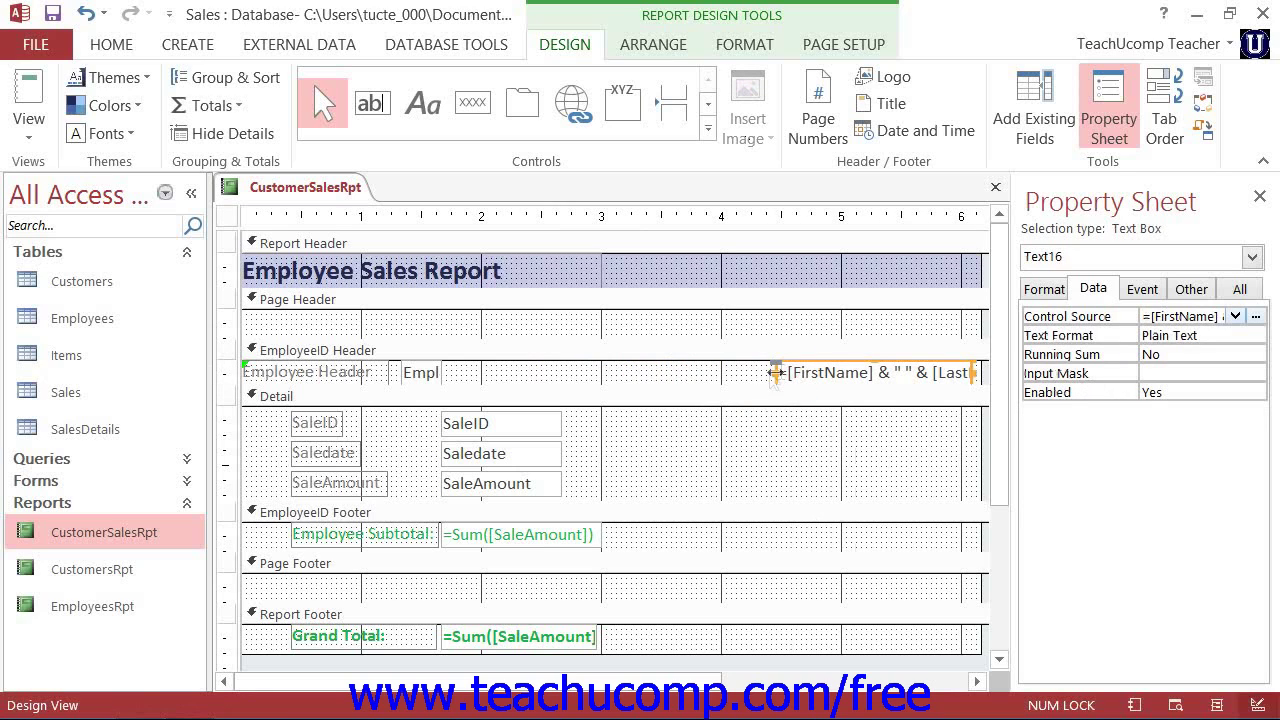
pyautogui.moveTo(776, 372); pyautogui.dragTo(446, 377)
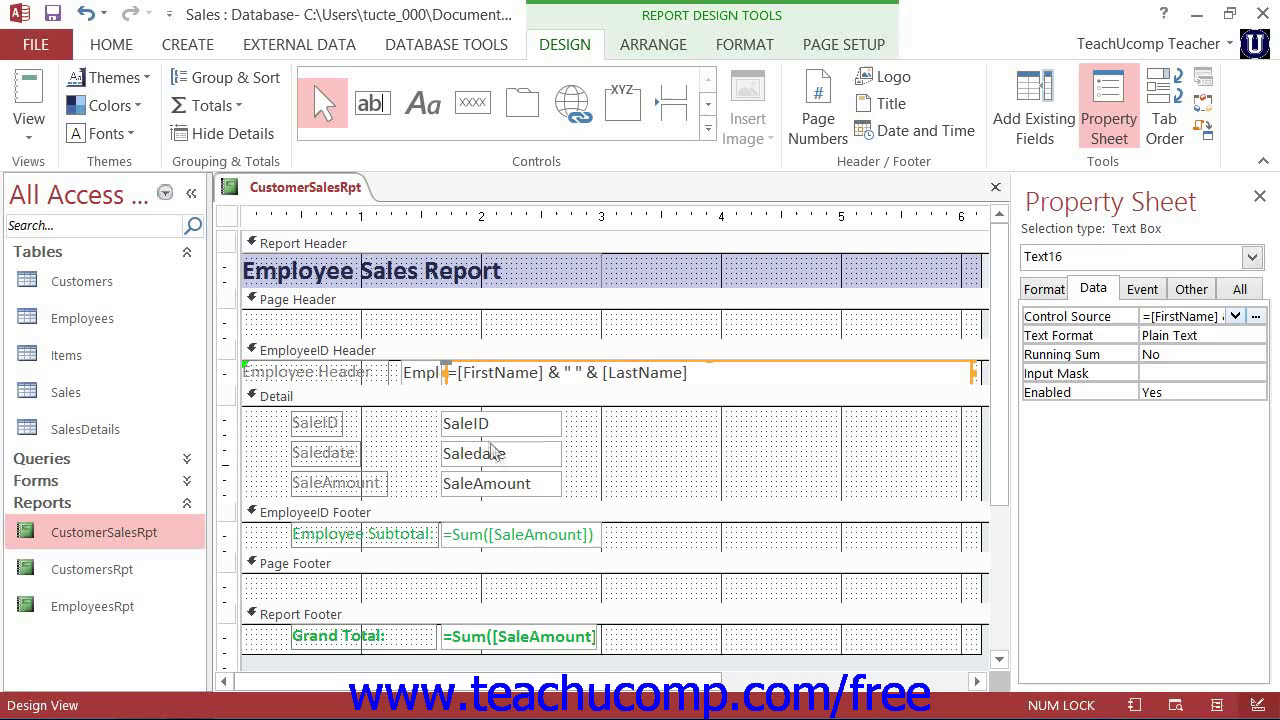
# Step: Try the Over All setting for the employee subtotal's Running Sum property and set it back to No
pyautogui.click(503, 536)
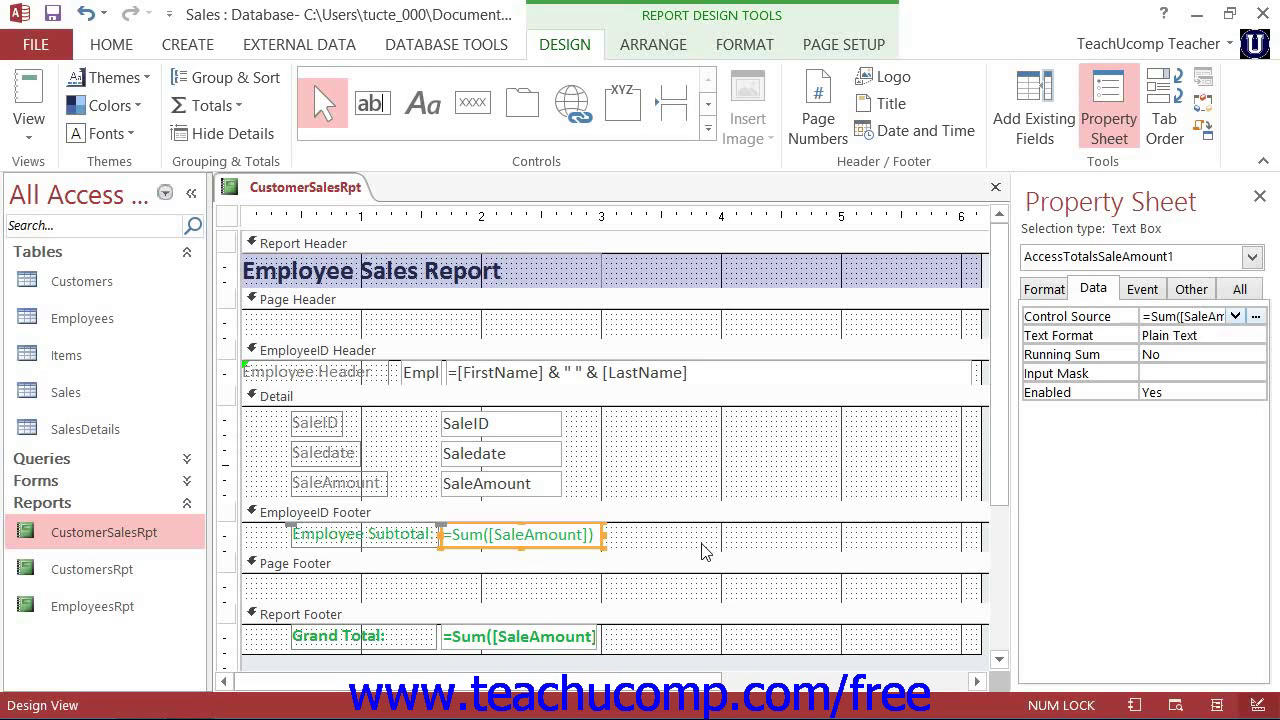
pyautogui.click(550, 634)
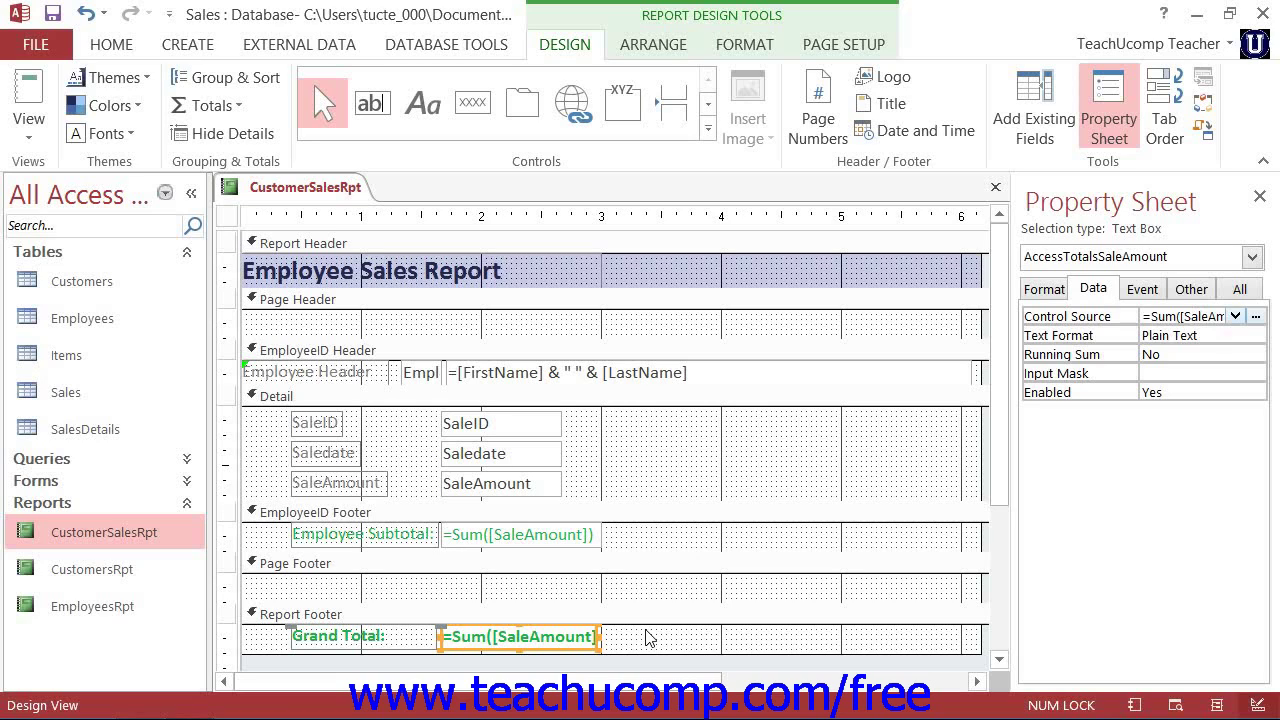
pyautogui.click(572, 534)
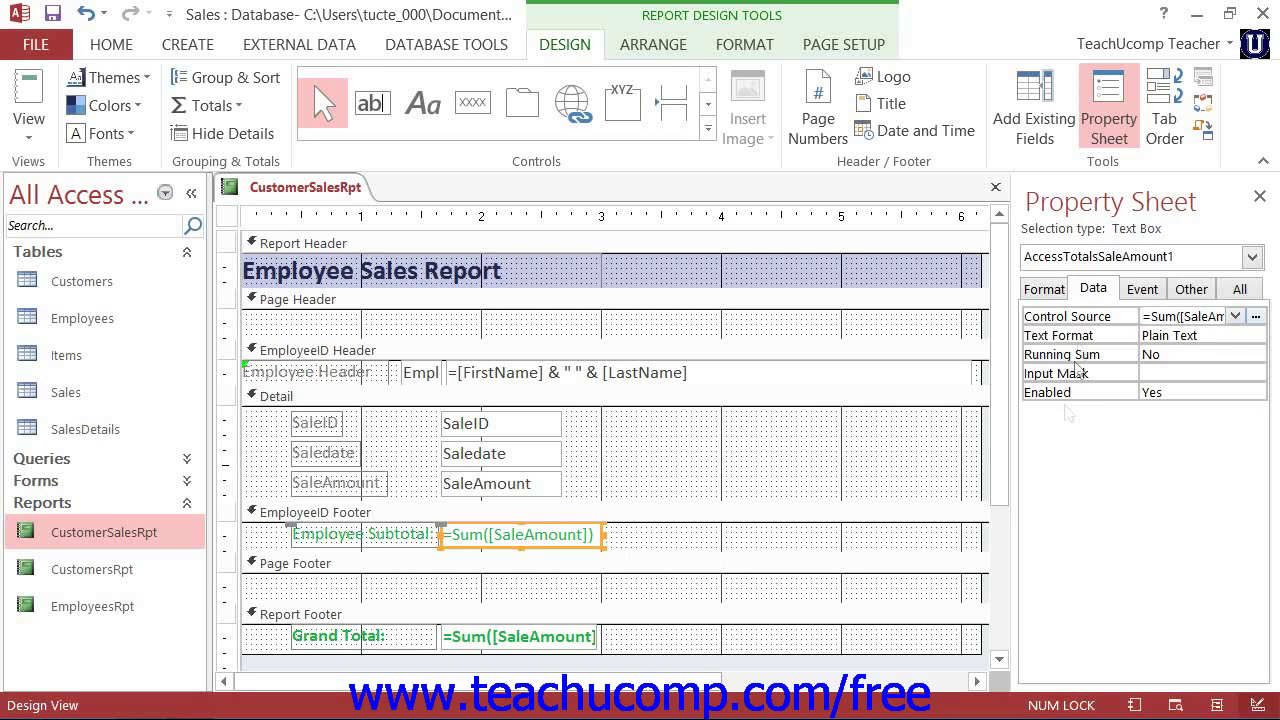
pyautogui.click(1095, 290)
pyautogui.click(1189, 355)
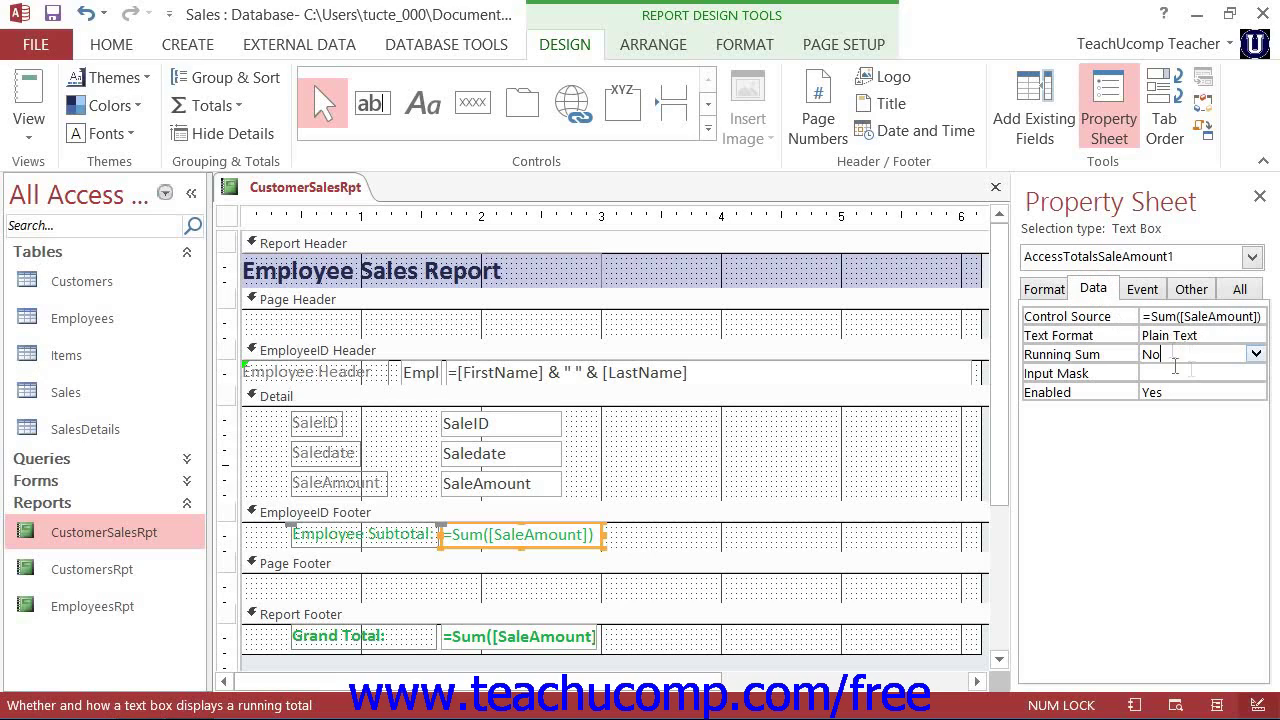
pyautogui.click(1255, 354)
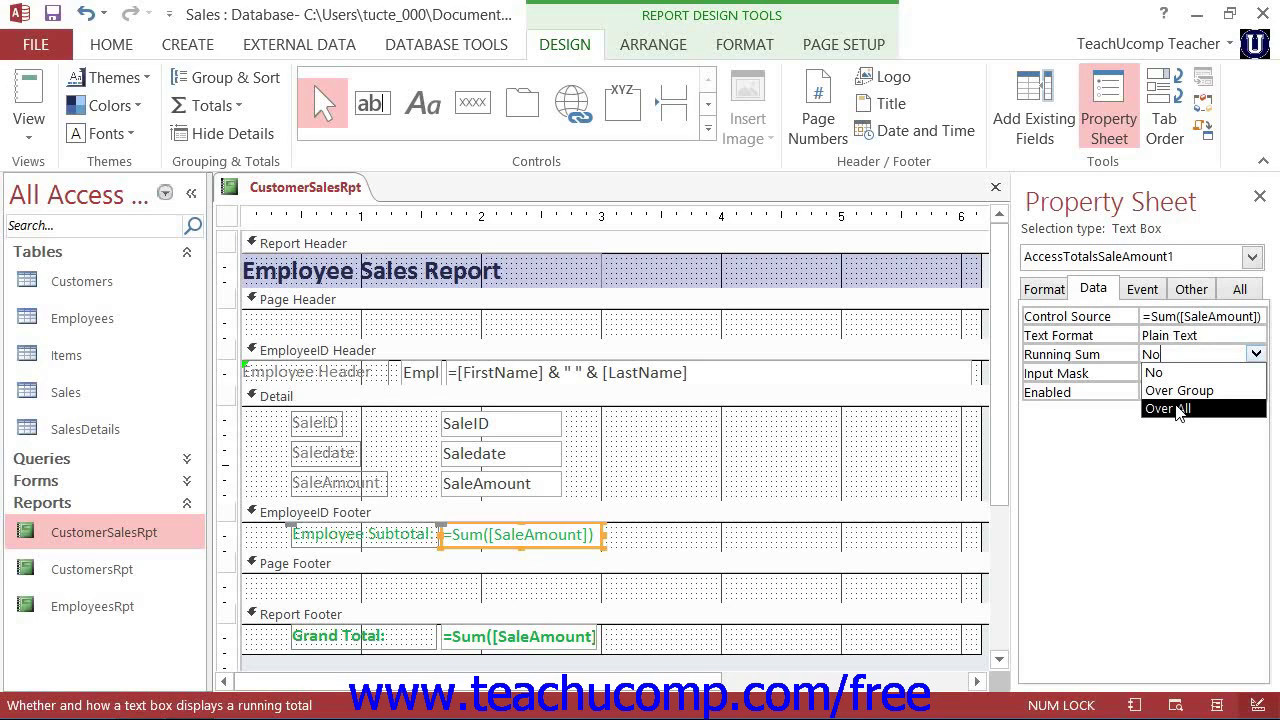
pyautogui.click(1176, 409)
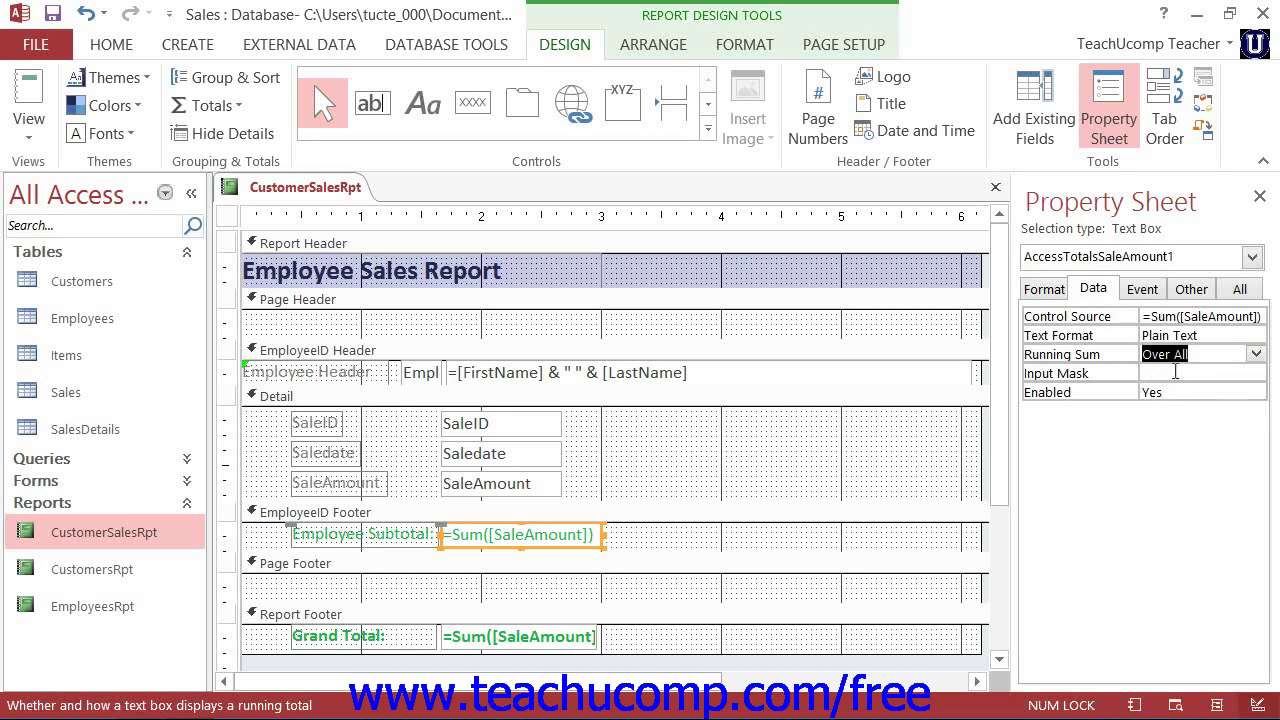
pyautogui.click(1256, 354)
pyautogui.click(1222, 372)
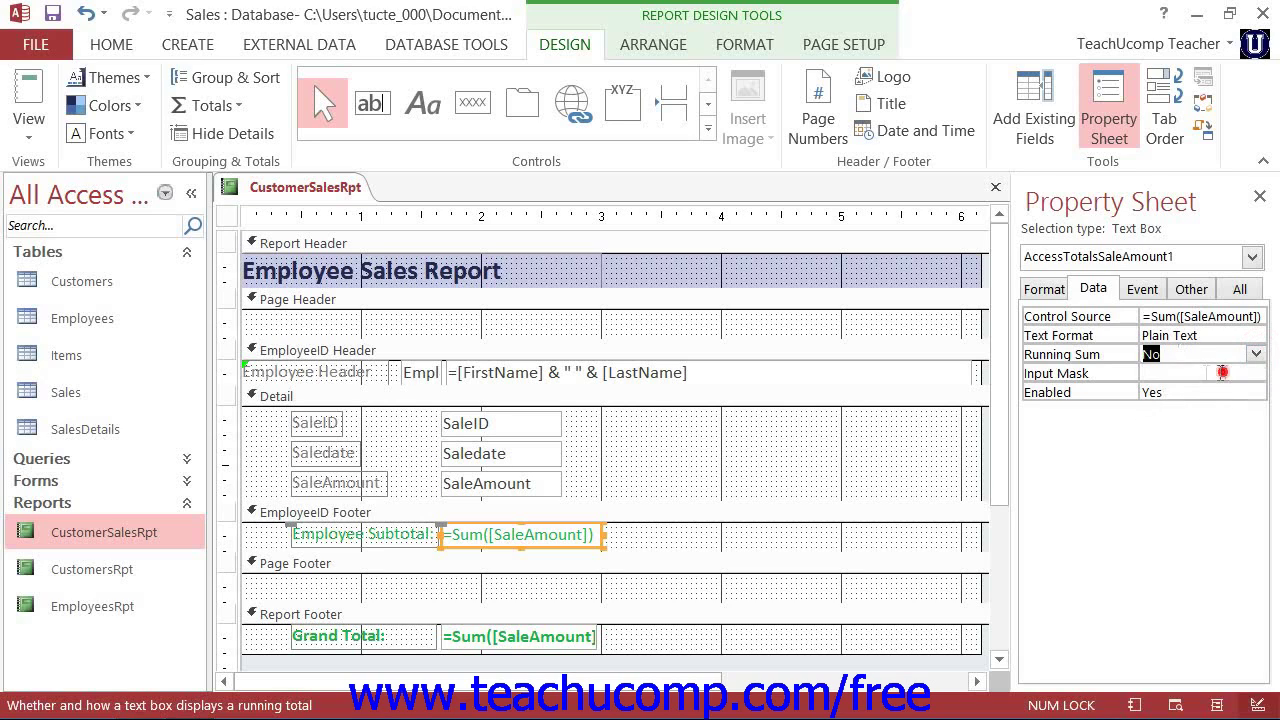
pyautogui.click(1192, 373)
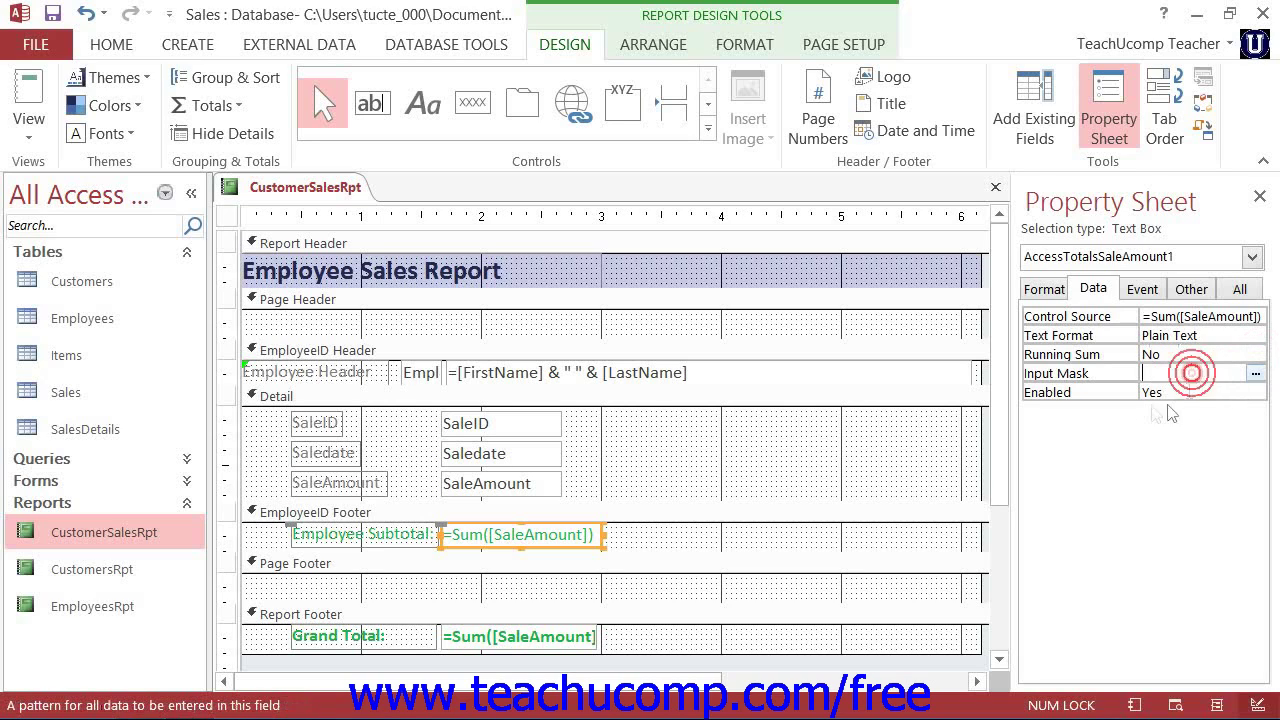
# Step: Display the report in Report View for dates 1/1/2007 to 1/31/2007 and review the combined employee names and subtotals
pyautogui.click(25, 95)
pyautogui.write('1/1/2007')
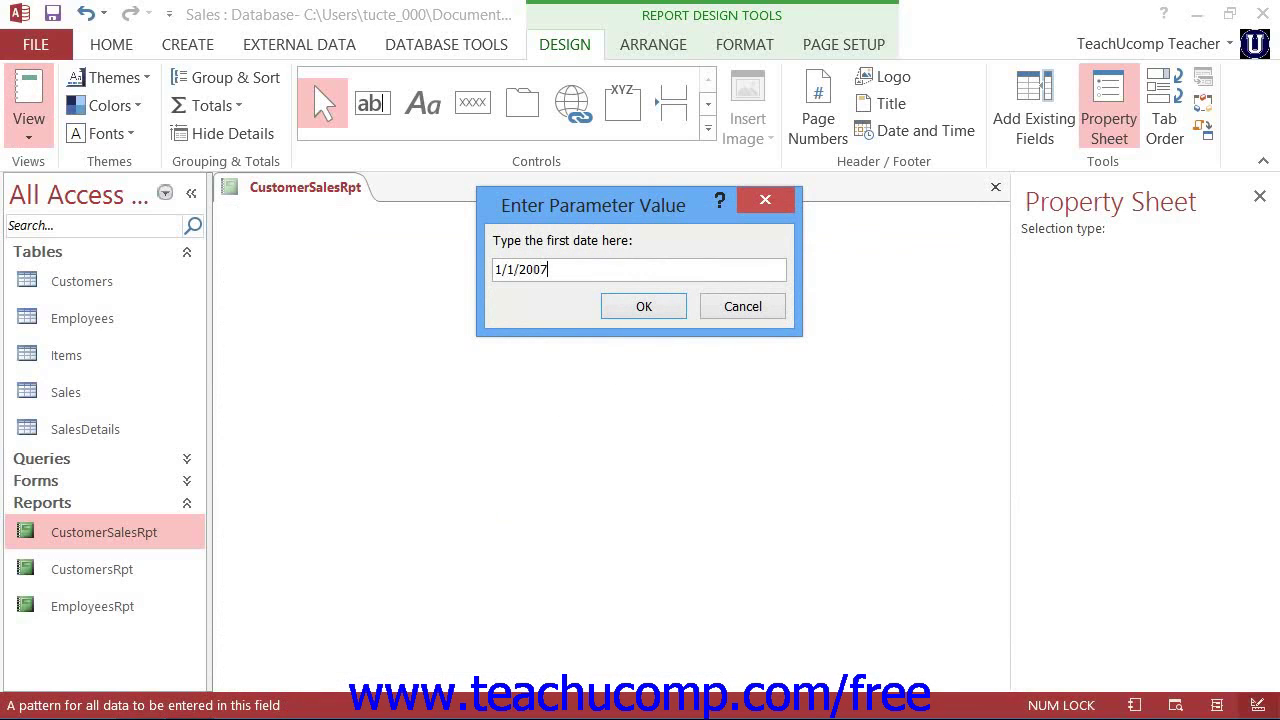
pyautogui.press('Return')
pyautogui.write('1/31/2007')
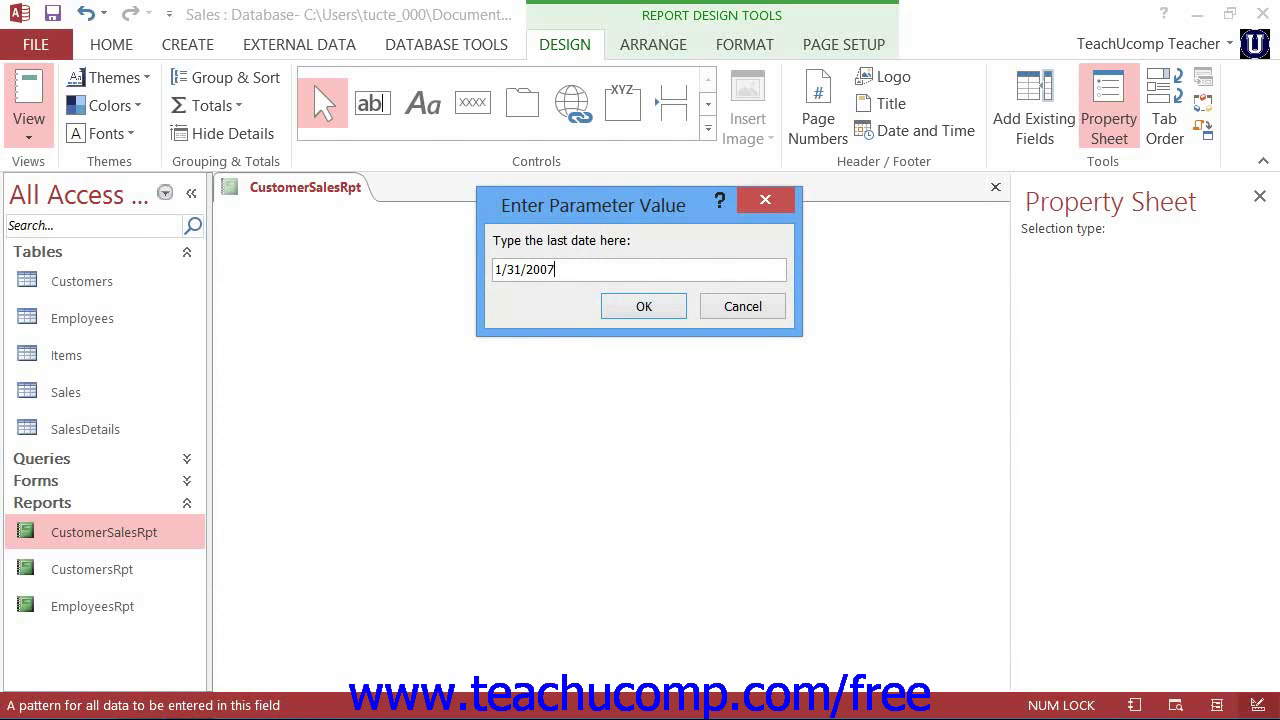
pyautogui.press('Return')
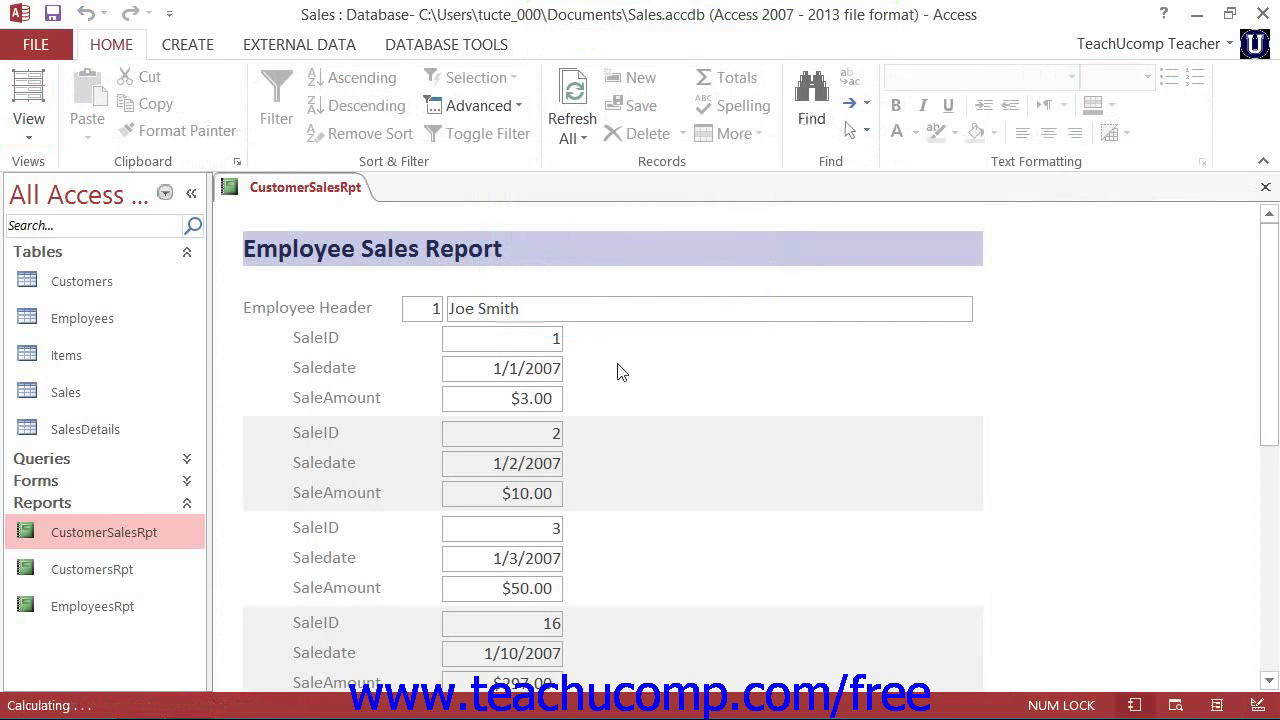
pyautogui.scroll(-5, 588, 340)
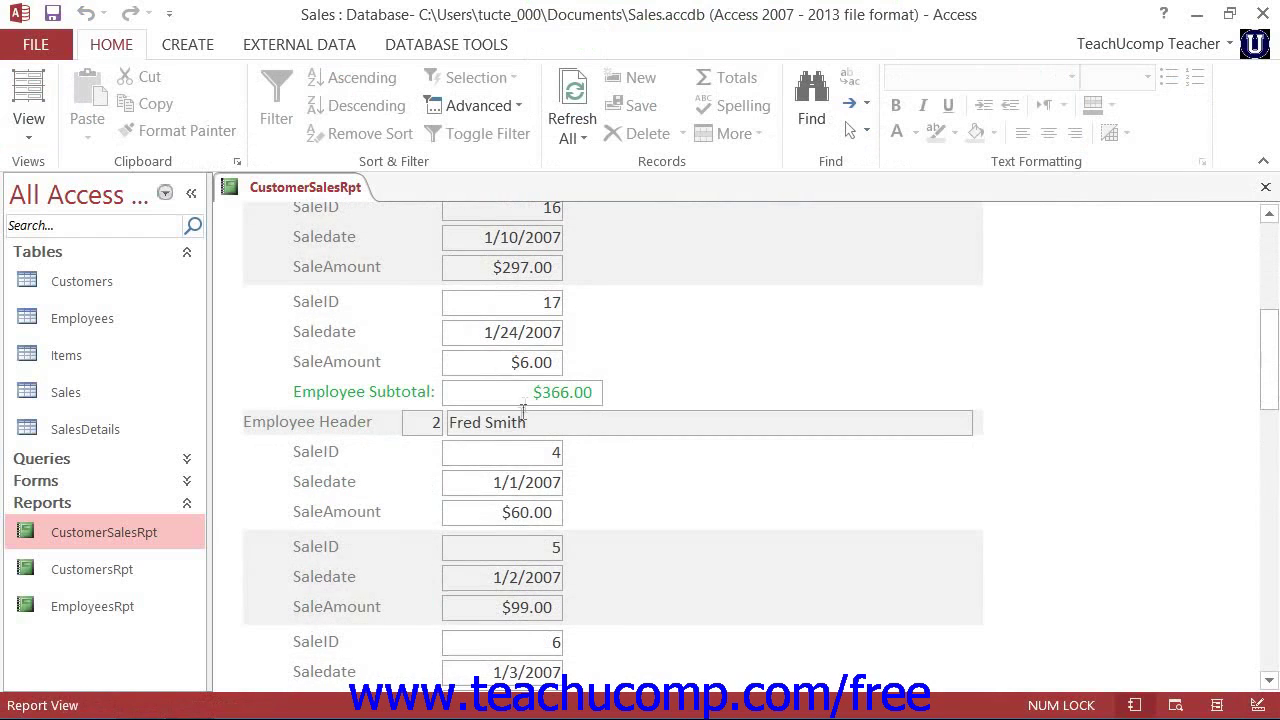
pyautogui.scroll(-6, 526, 416)
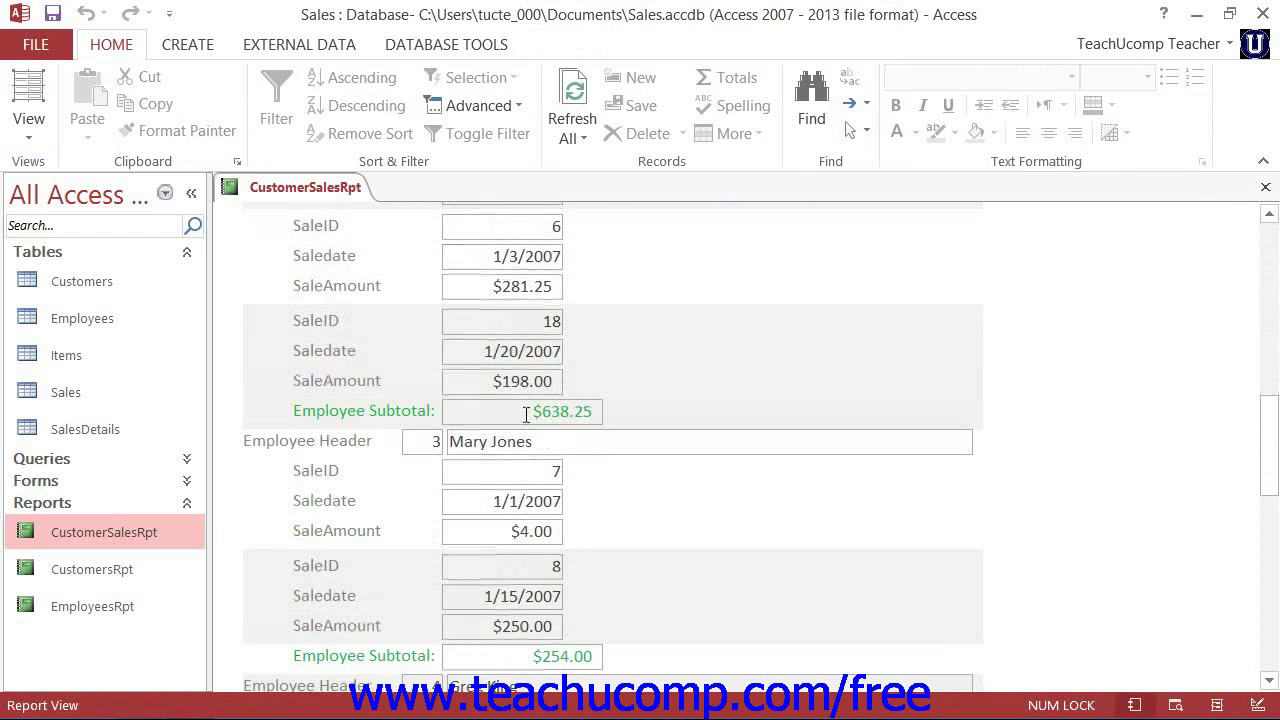
pyautogui.scroll(-6, 526, 416)
pyautogui.scroll(-7, 526, 415)
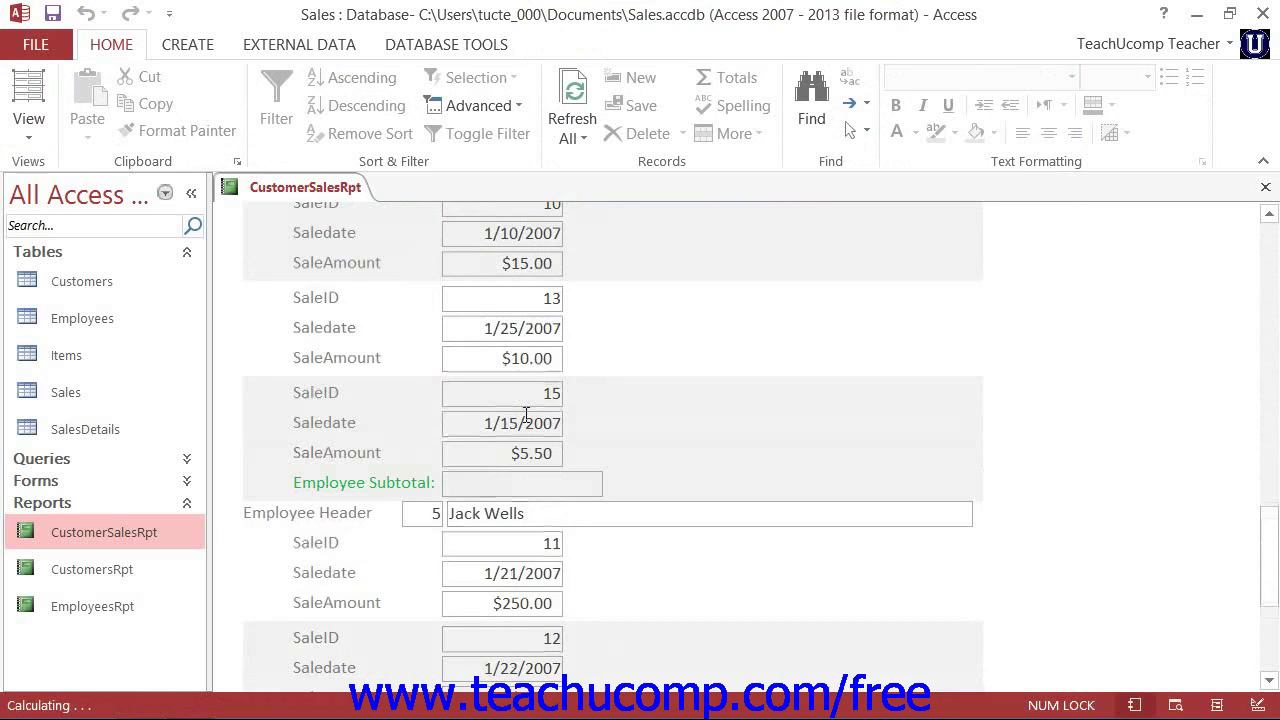